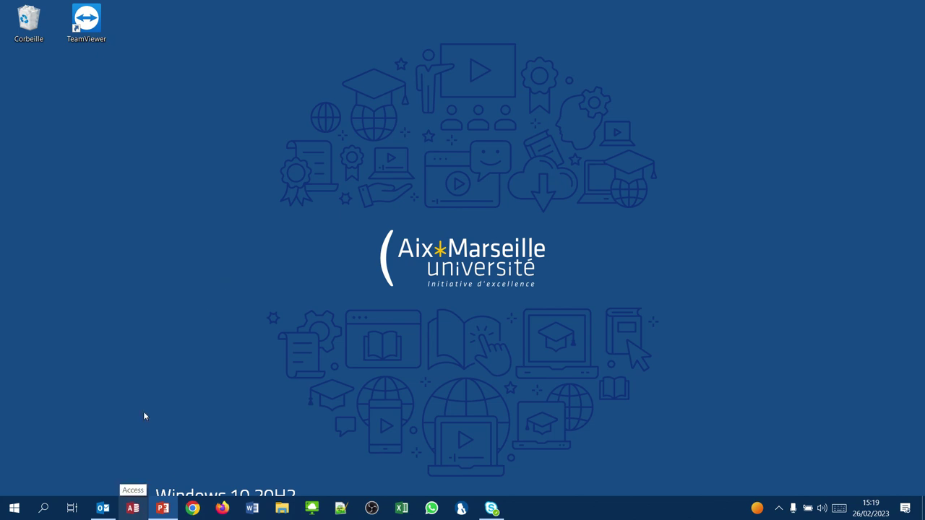
# Launch Access and start a blank database with the file name Affaires.
pyautogui.click(42, 511)
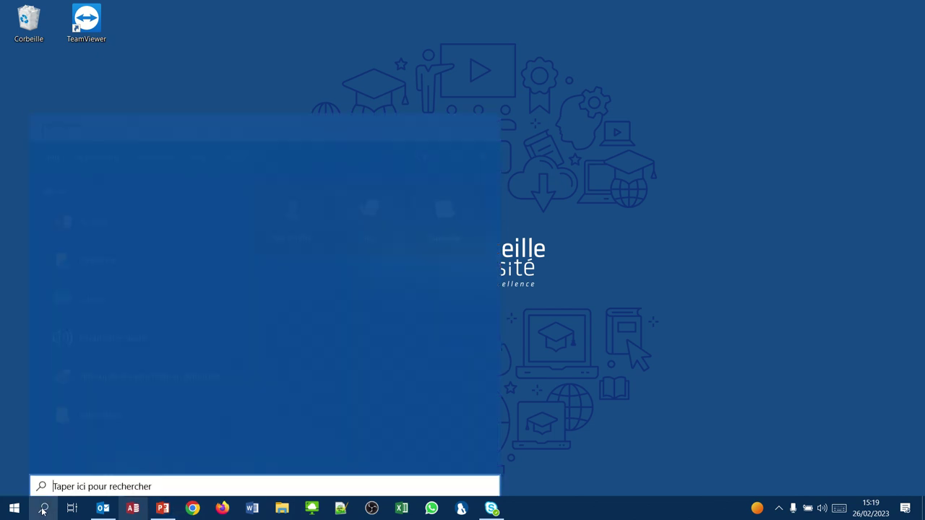
pyautogui.write('acc')
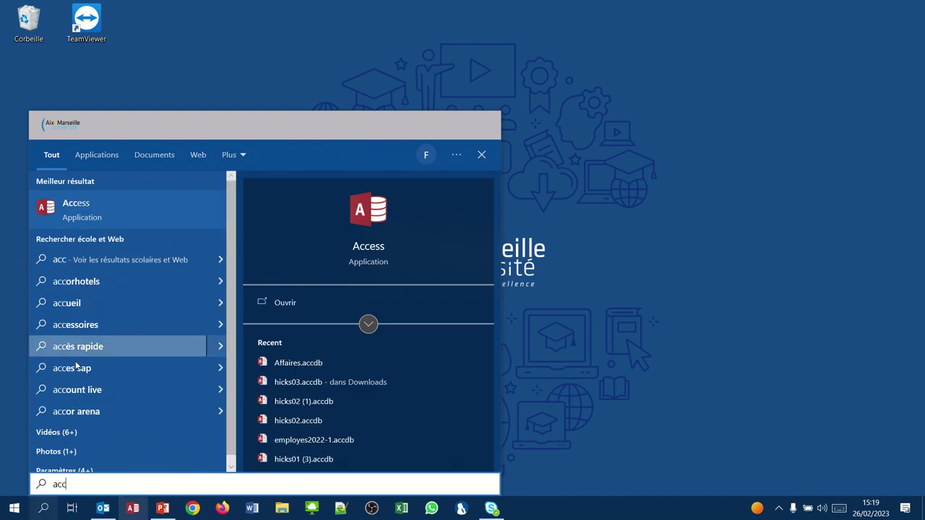
pyautogui.click(87, 206)
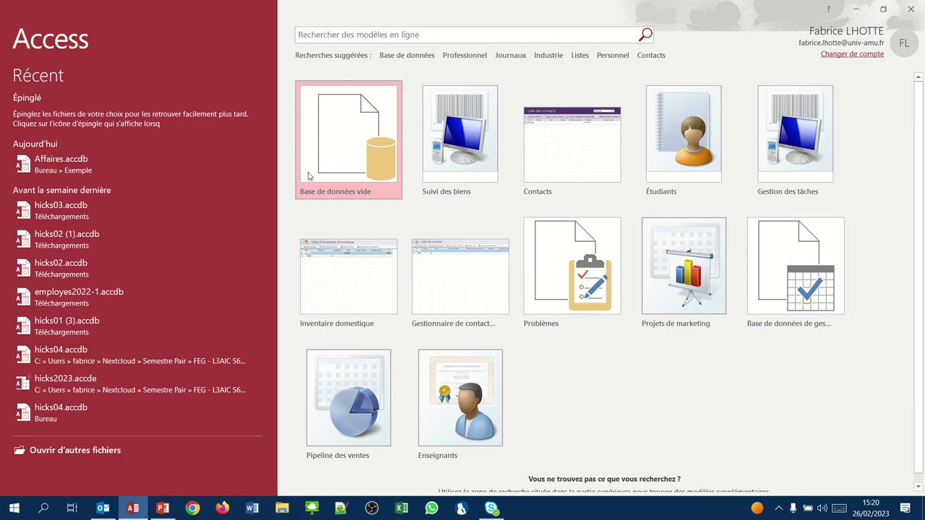
pyautogui.click(347, 151)
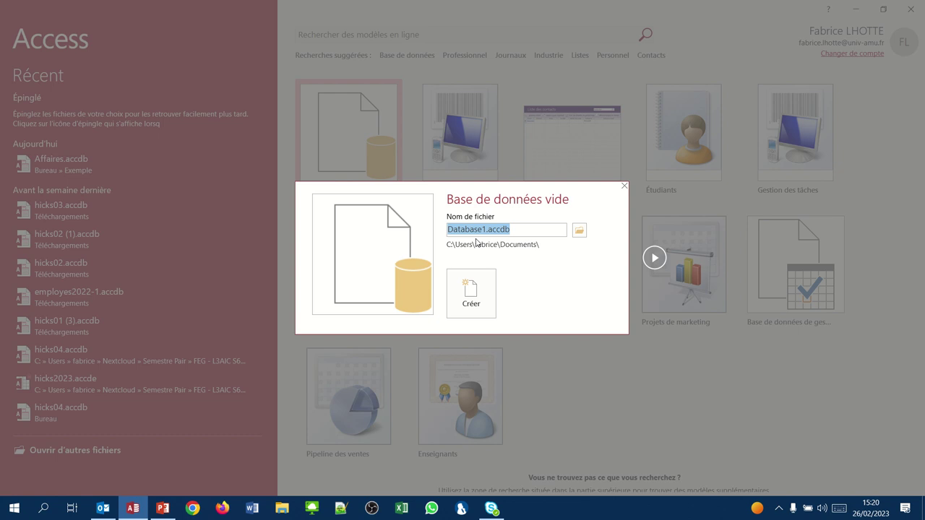
pyautogui.write('Affaires')
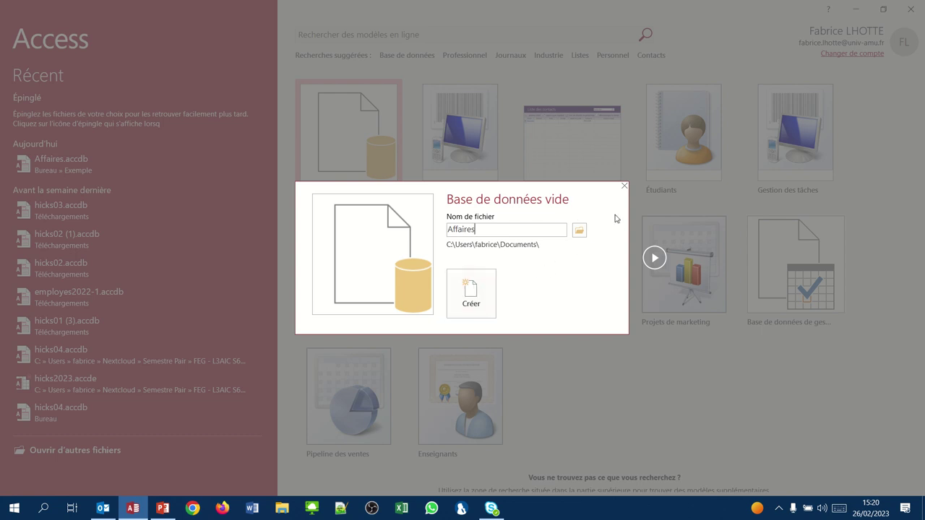
# Browse to the Bureau folder as the database location and create a new folder there named Affaires.
pyautogui.click(578, 230)
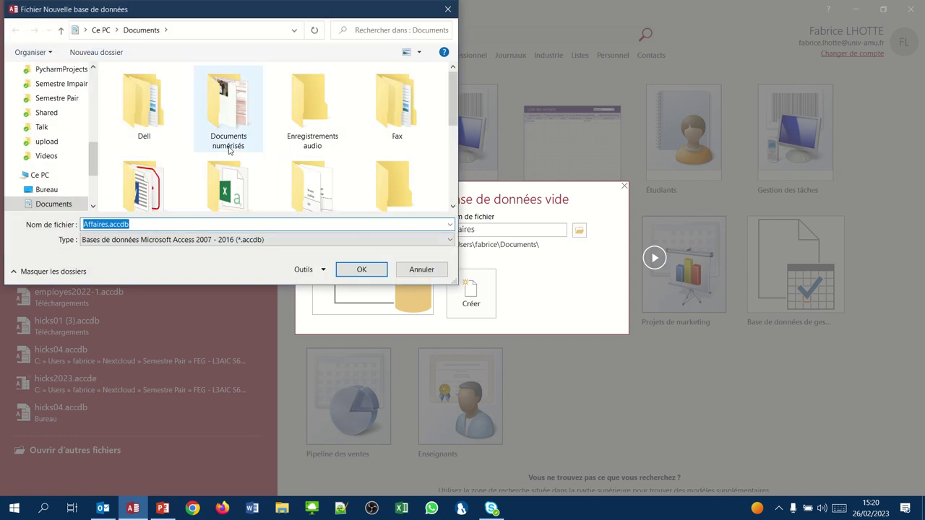
pyautogui.scroll(6, 93, 86)
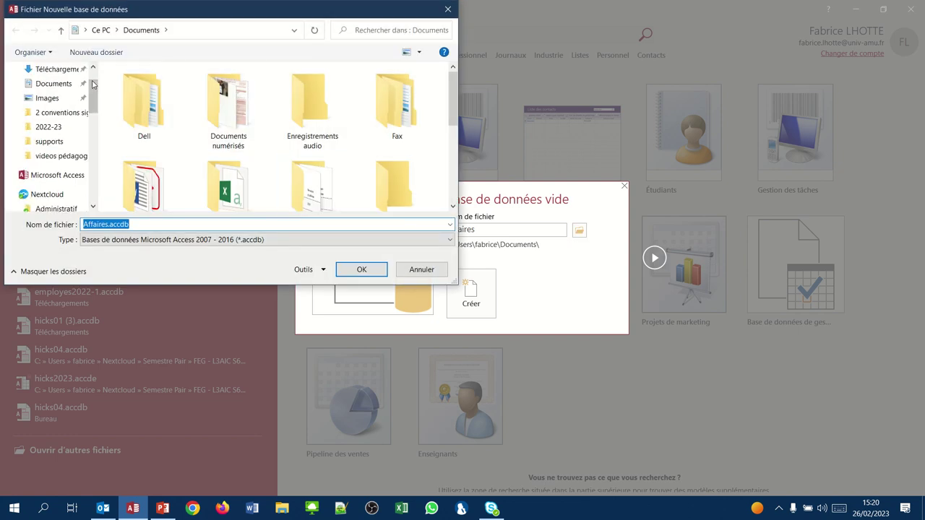
pyautogui.scroll(1, 93, 72)
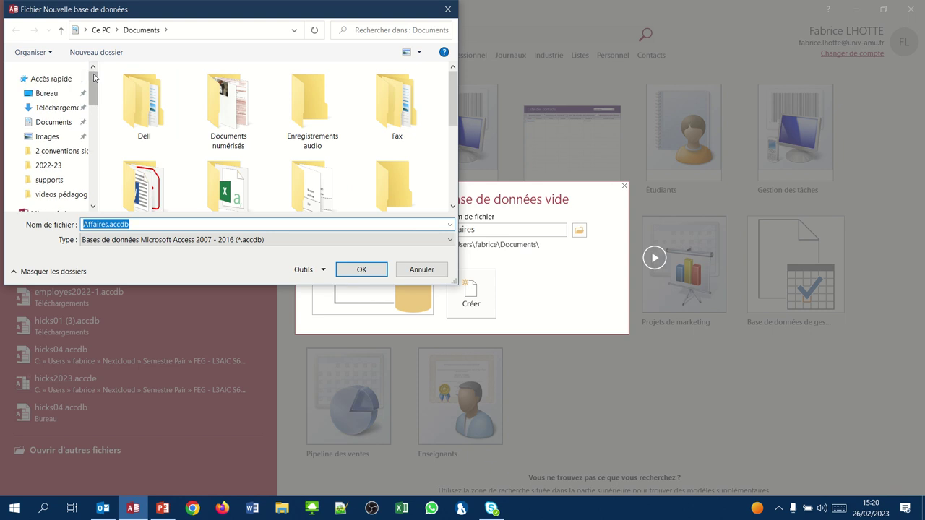
pyautogui.click(46, 94)
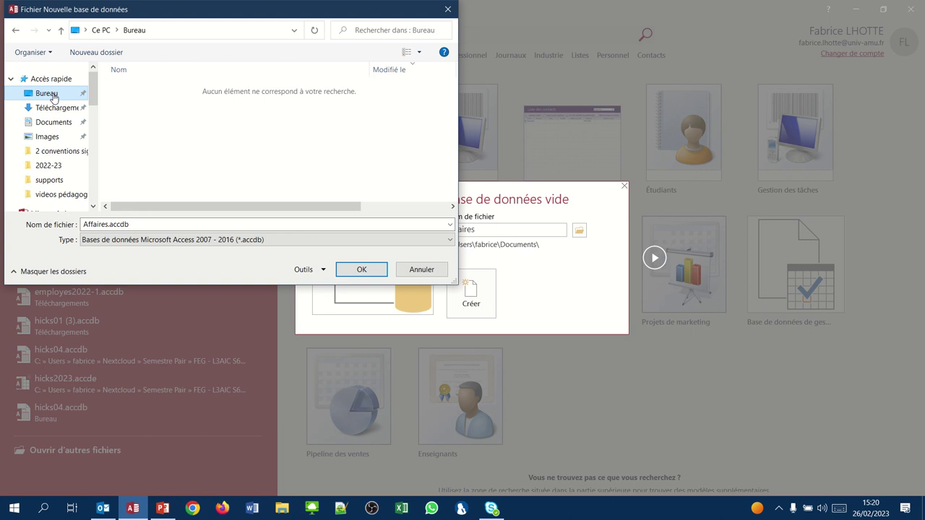
pyautogui.click(94, 55)
pyautogui.write('Affaires')
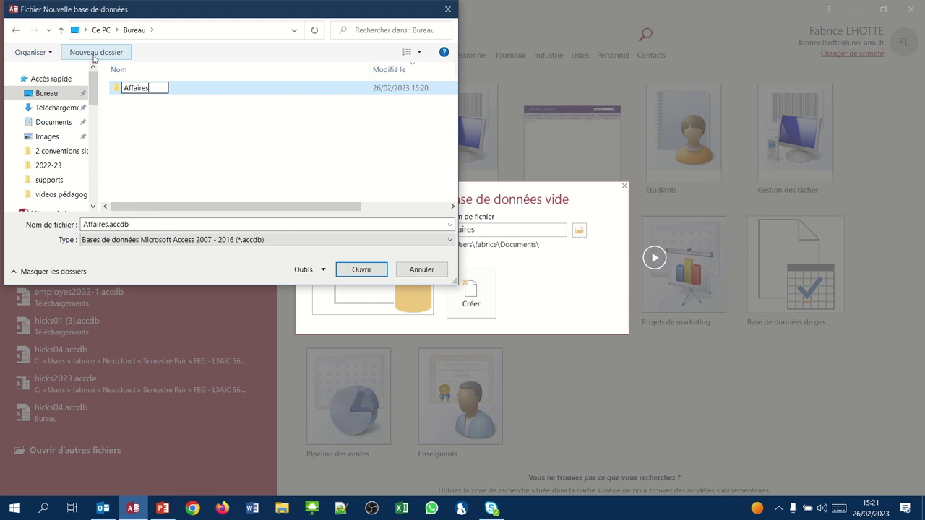
pyautogui.press('Return')
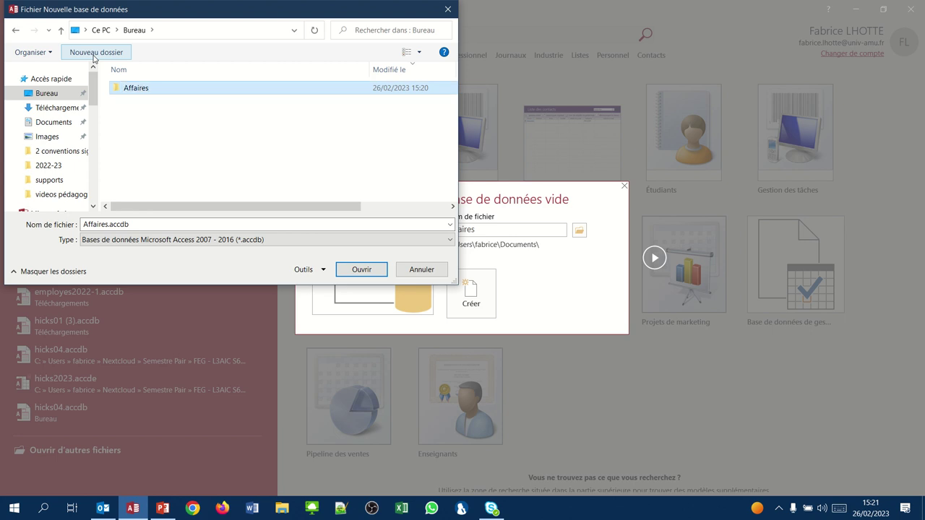
# Choose the new Affaires folder as the save location and create the Affaires.accdb database.
pyautogui.click(131, 88)
pyautogui.click(136, 108)
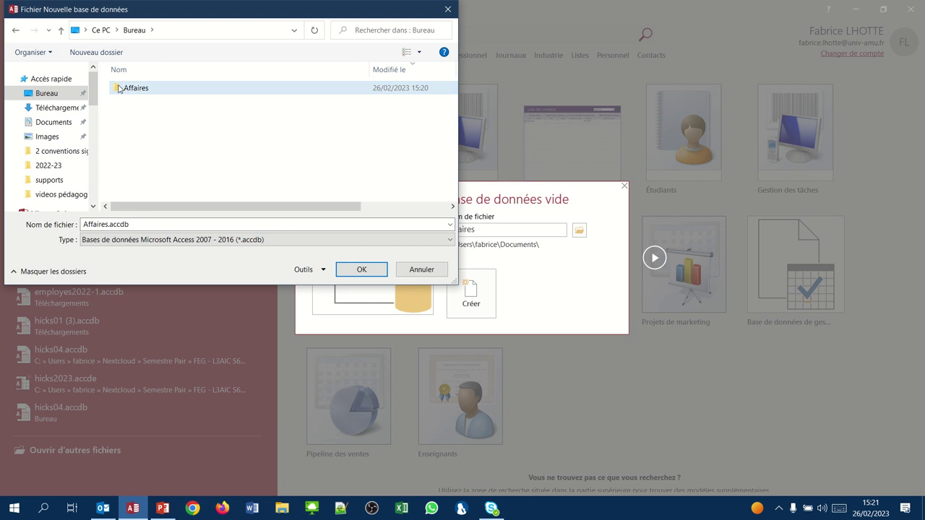
pyautogui.doubleClick(120, 87)
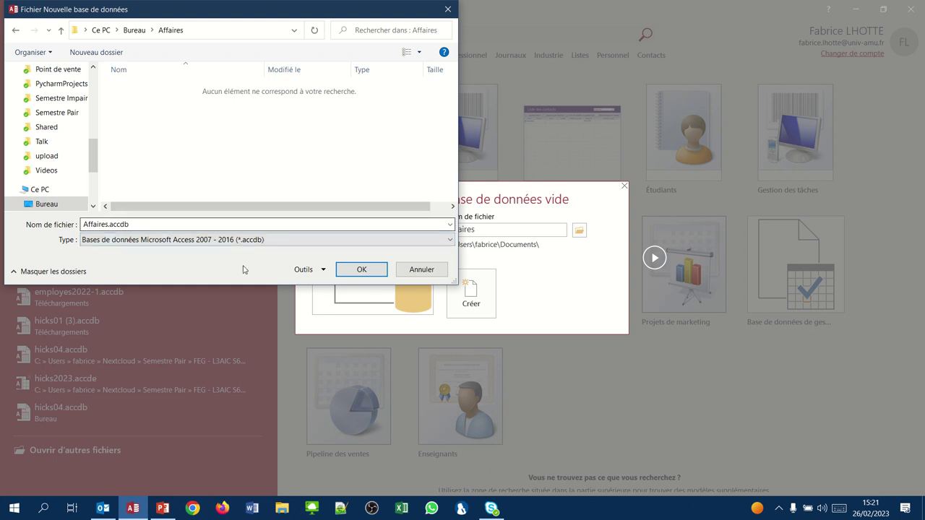
pyautogui.click(361, 270)
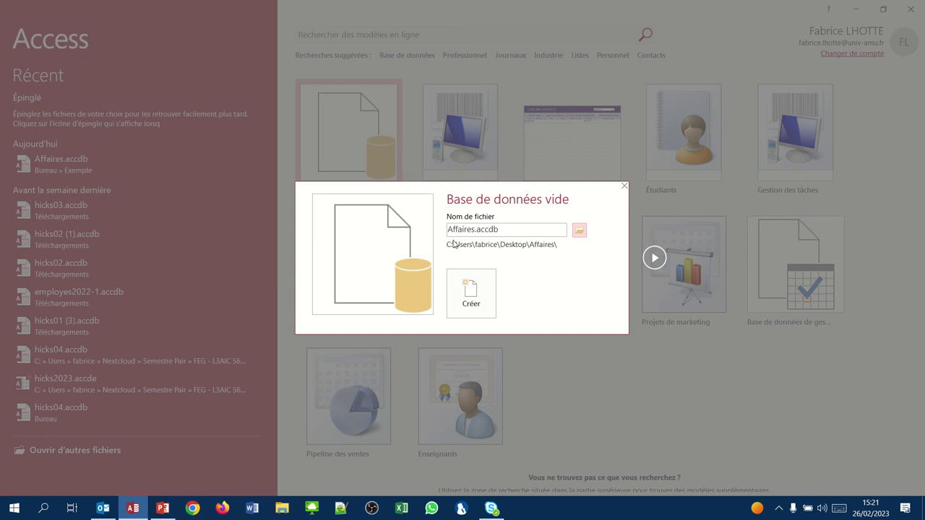
pyautogui.click(483, 291)
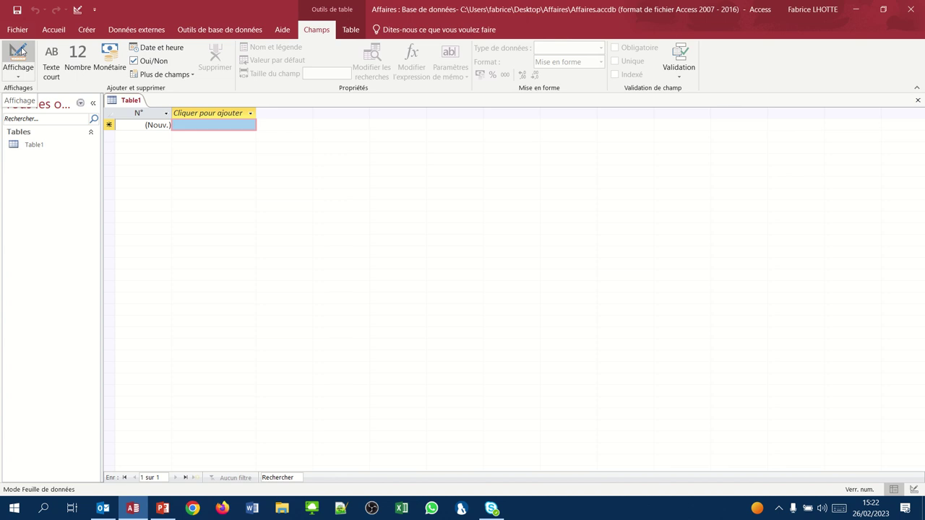
# Switch the new table to design view, saving it as T_CLIENT.
pyautogui.click(21, 50)
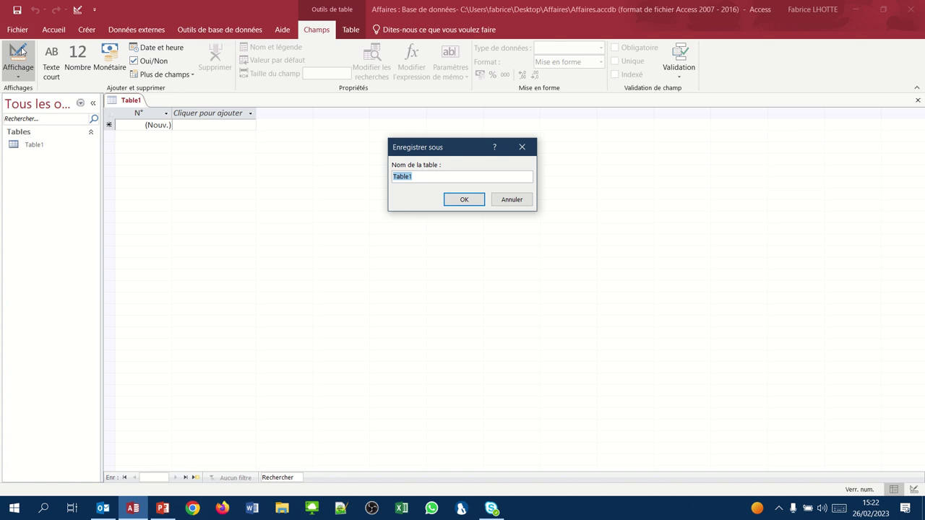
pyautogui.write('T_')
pyautogui.write('CLIENT')
pyautogui.click(467, 200)
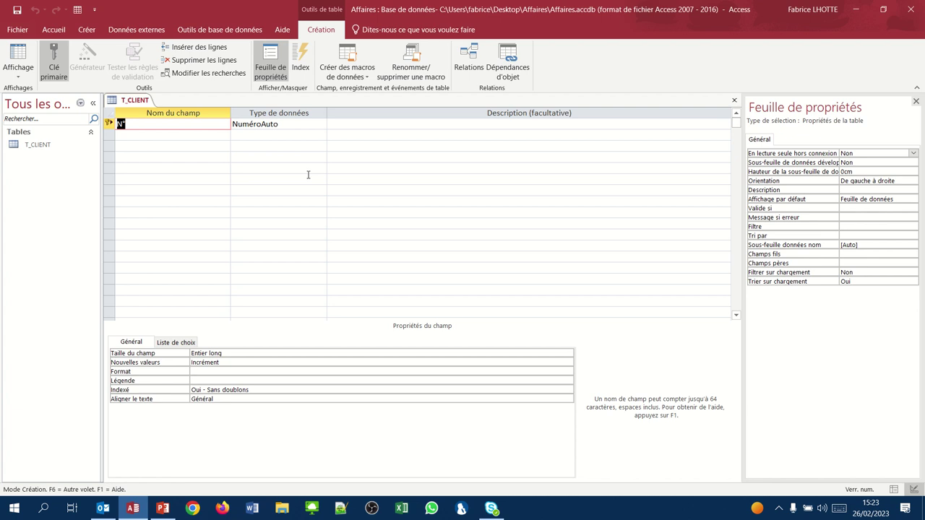
# Rename the primary key field nocli, keep the NuméroAuto data type and describe it as "Numéro de client".
pyautogui.write('nocli')
pyautogui.press('Tab')
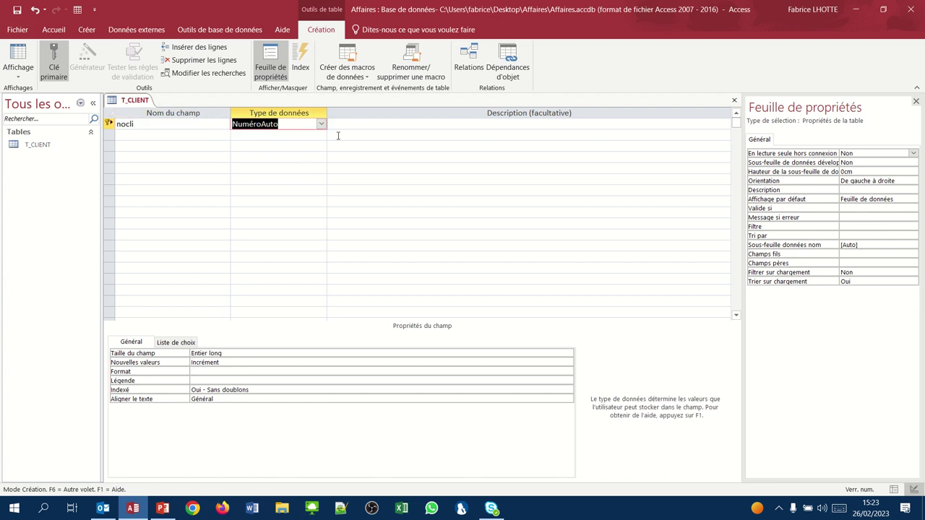
pyautogui.click(322, 125)
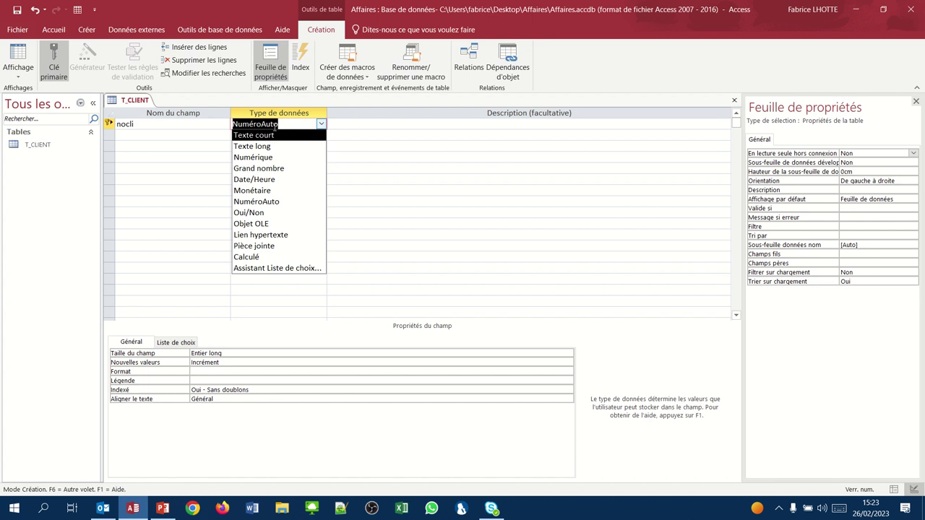
pyautogui.press('Tab')
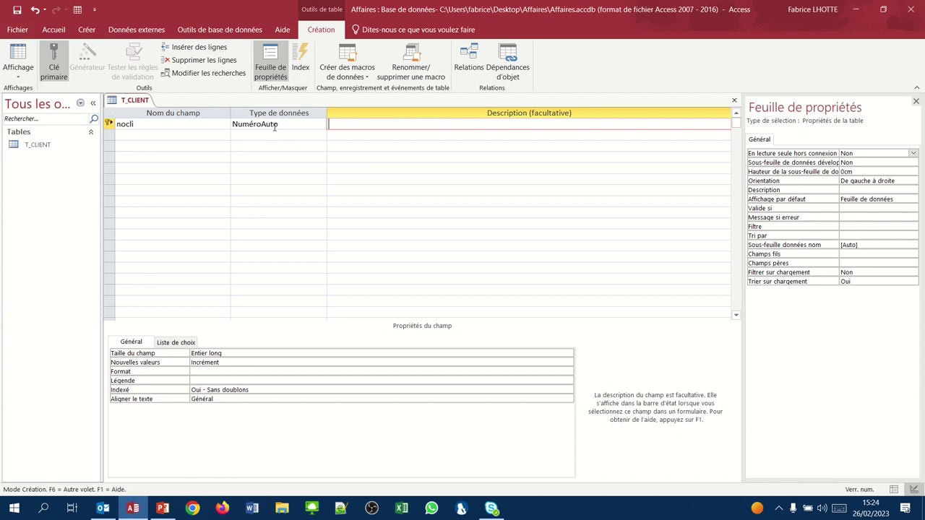
pyautogui.write('Numéro de client')
pyautogui.press('Return')
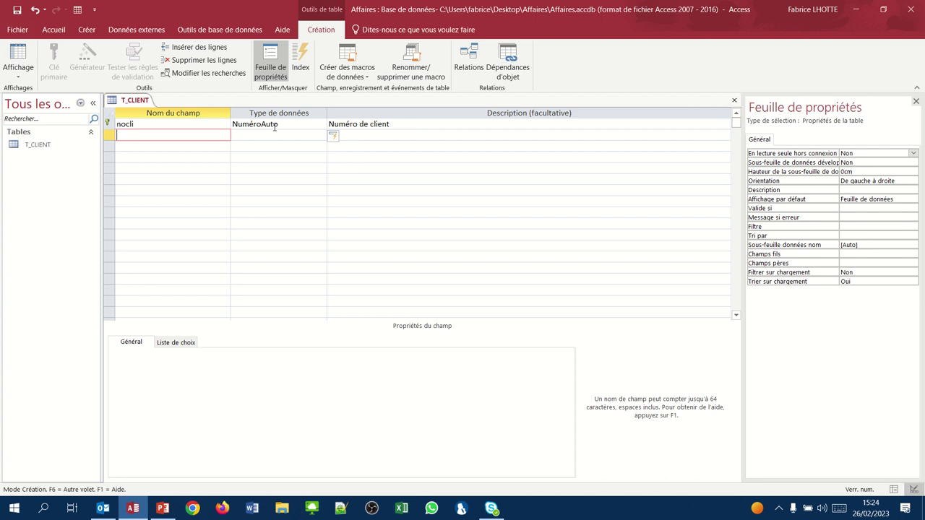
# Add a Texte court field Civilite with the description "Titre de la personne (Monsieur ou madame)".
pyautogui.write('Civilite')
pyautogui.click(296, 138)
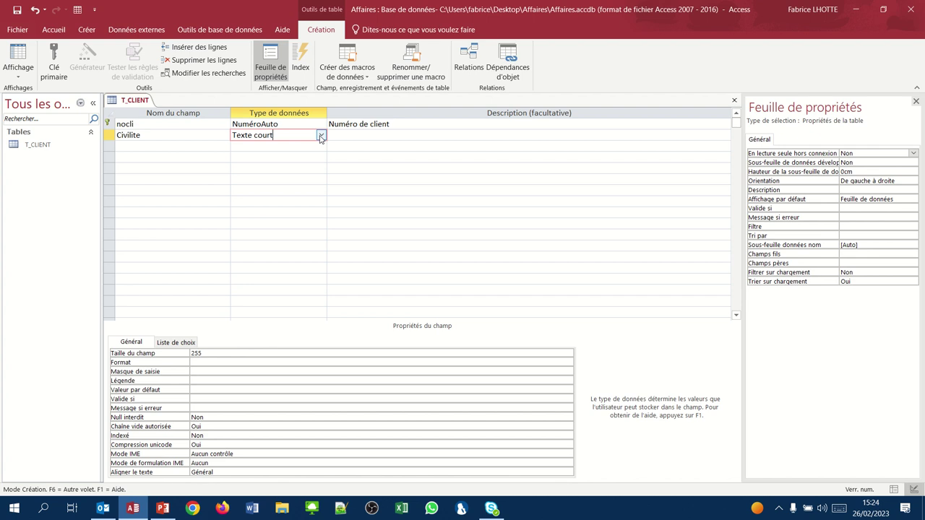
pyautogui.press('Tab')
pyautogui.write('T')
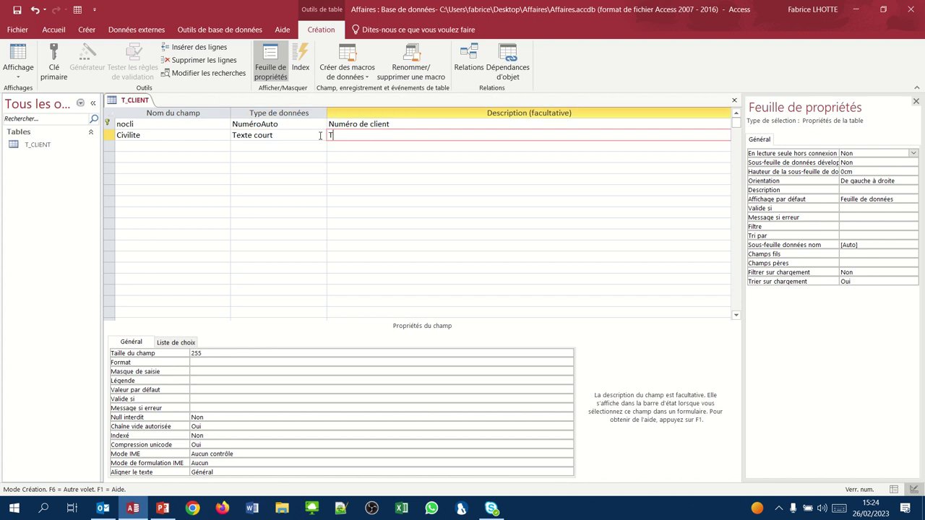
pyautogui.write('itre de la personne (Monsieur ou m')
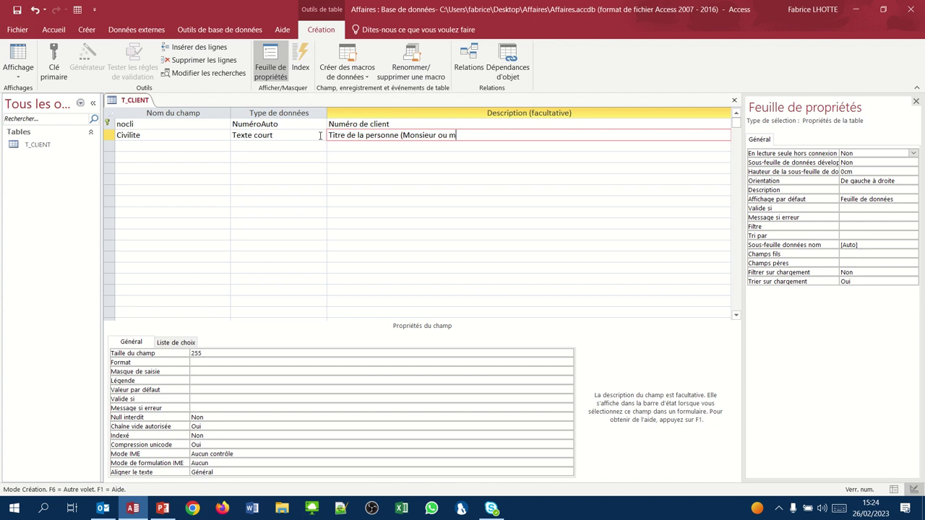
pyautogui.write('adame)')
pyautogui.press('Return')
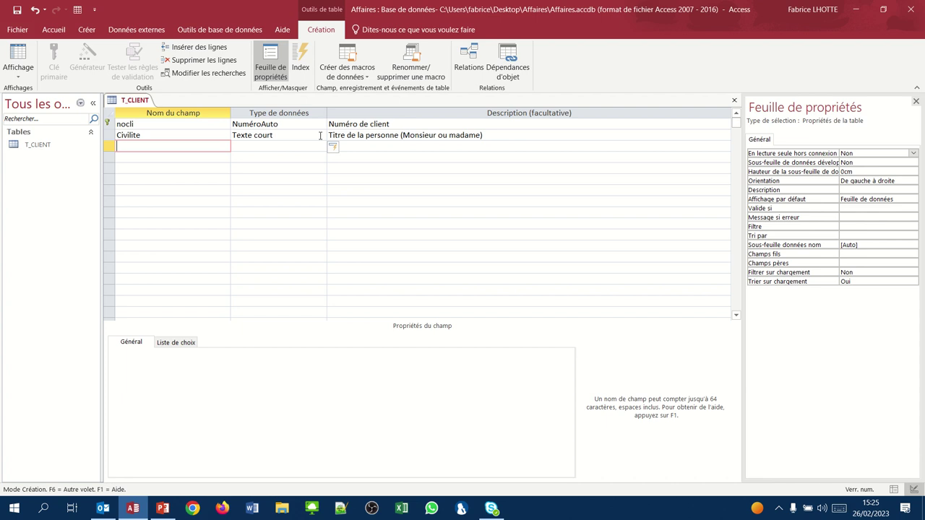
# Add a Texte court field nomcli with the description "Nom du client".
pyautogui.write('nomcli')
pyautogui.press('Return')
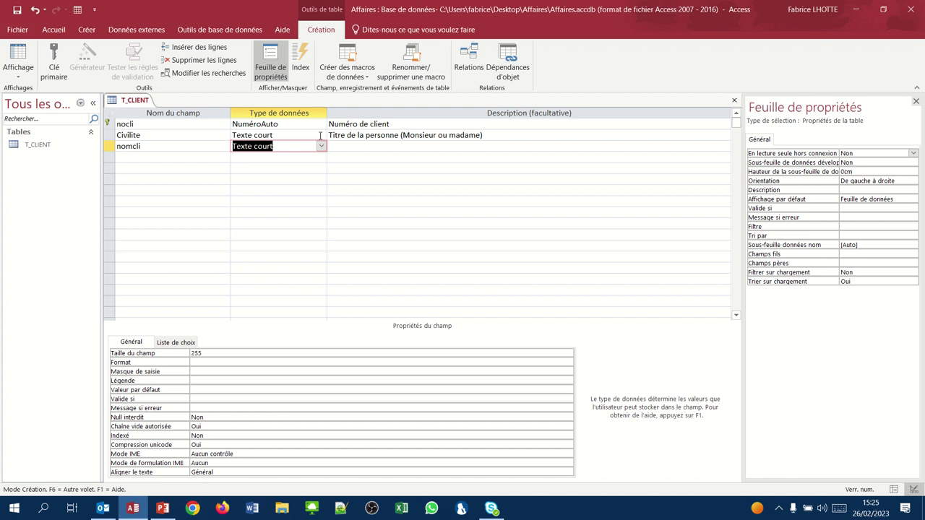
pyautogui.press('Return')
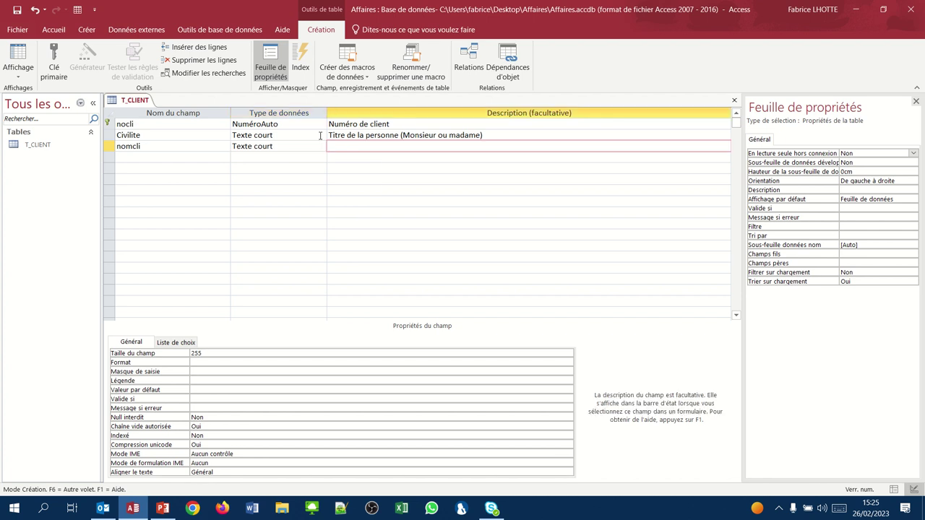
pyautogui.write('Nom du c')
pyautogui.press('BackSpace')
pyautogui.press('BackSpace')
pyautogui.press('BackSpace')
pyautogui.press('BackSpace')
pyautogui.press('BackSpace')
pyautogui.write('du client')
pyautogui.press('Return')
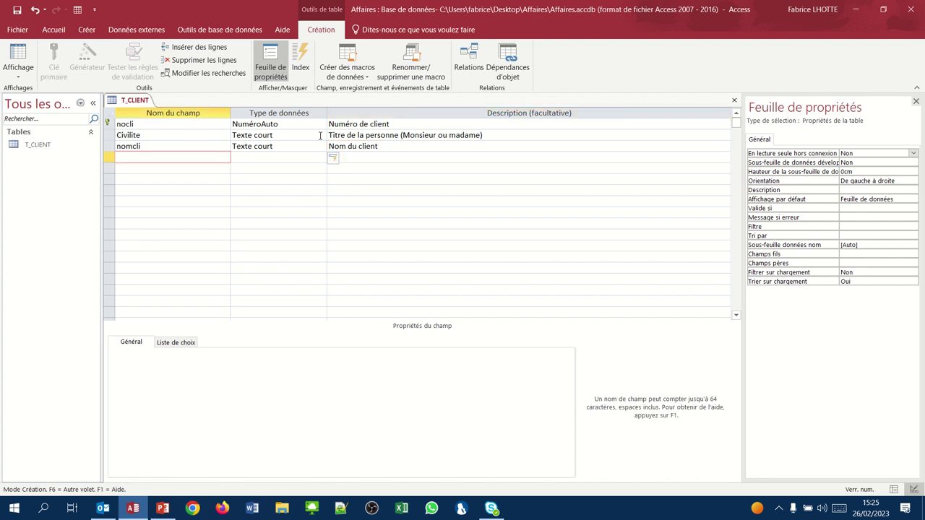
# Add a Texte court field pnomcli with the description "Prénom du client".
pyautogui.write('pnomcli')
pyautogui.press('Return')
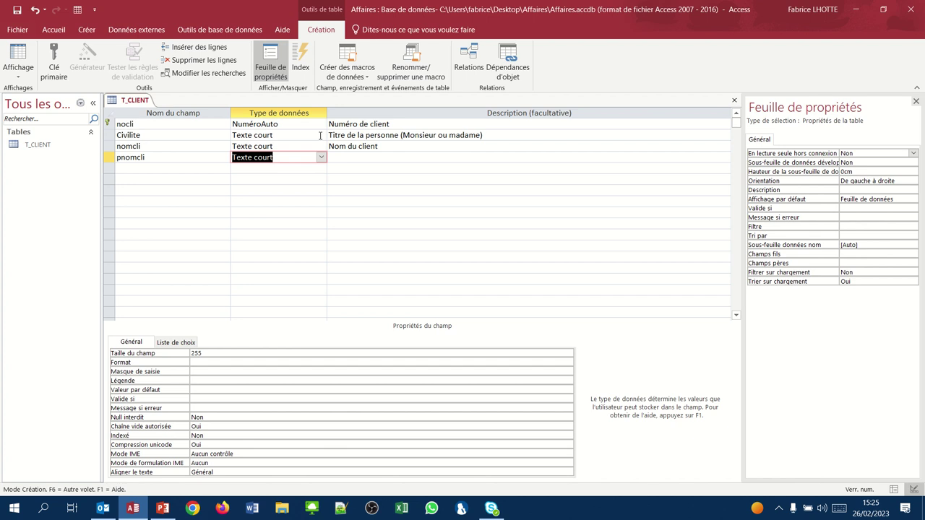
pyautogui.press('Return')
pyautogui.write('P')
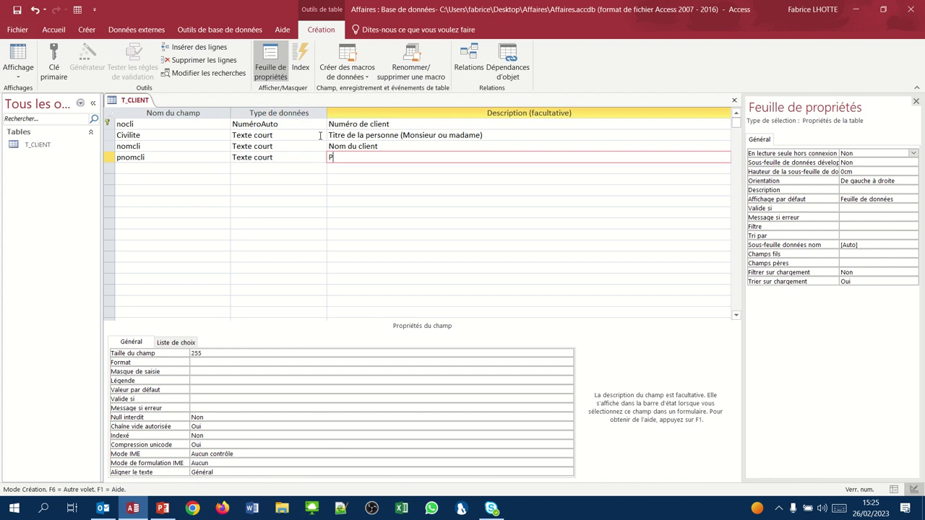
pyautogui.write('rénom du client')
pyautogui.press('Return')
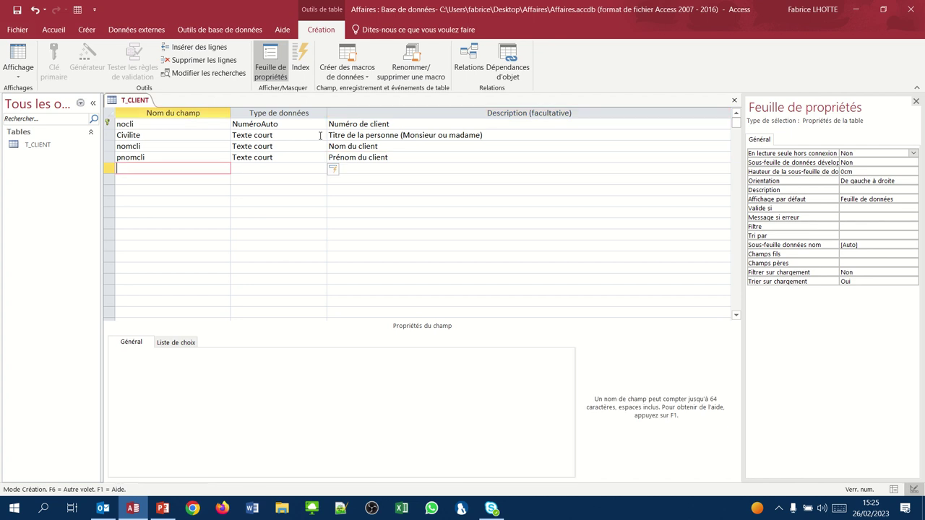
# Add a Texte court field rueclie with the description "rue du client".
pyautogui.write('rueclie')
pyautogui.press('Return')
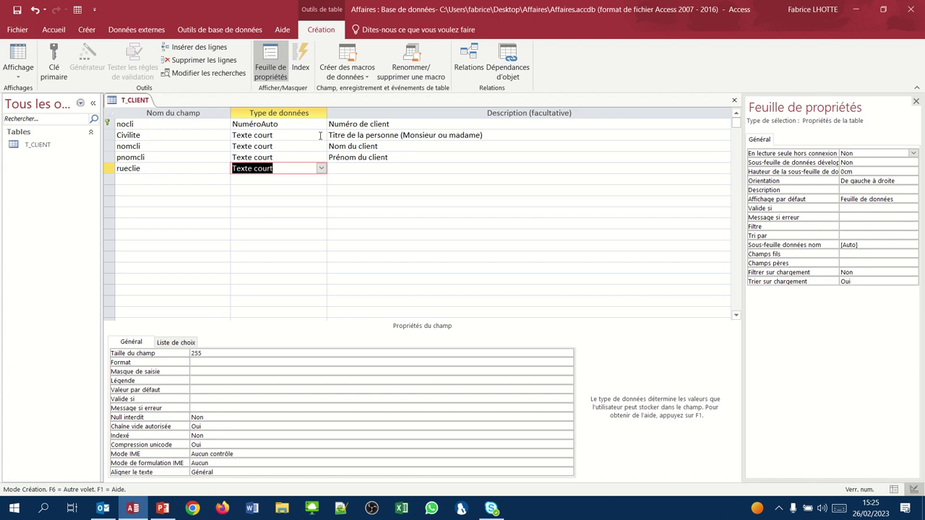
pyautogui.press('Return')
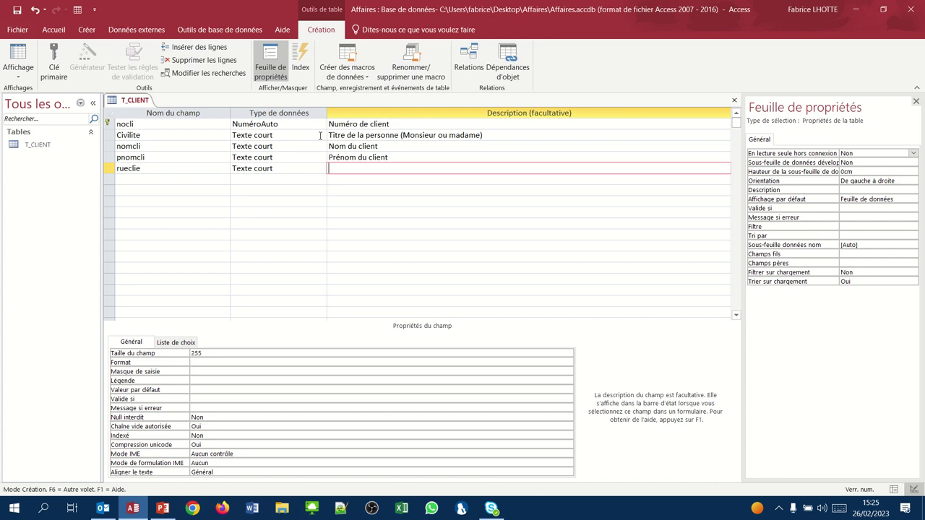
pyautogui.write('rue du client')
pyautogui.press('Return')
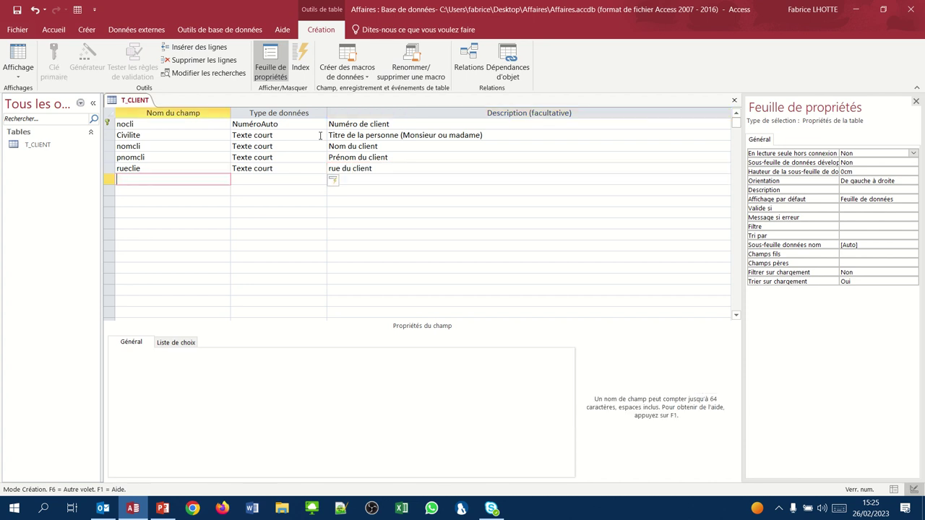
# Add a Texte court field cpcli with the description "code postal du client".
pyautogui.write('cpcli')
pyautogui.press('Return')
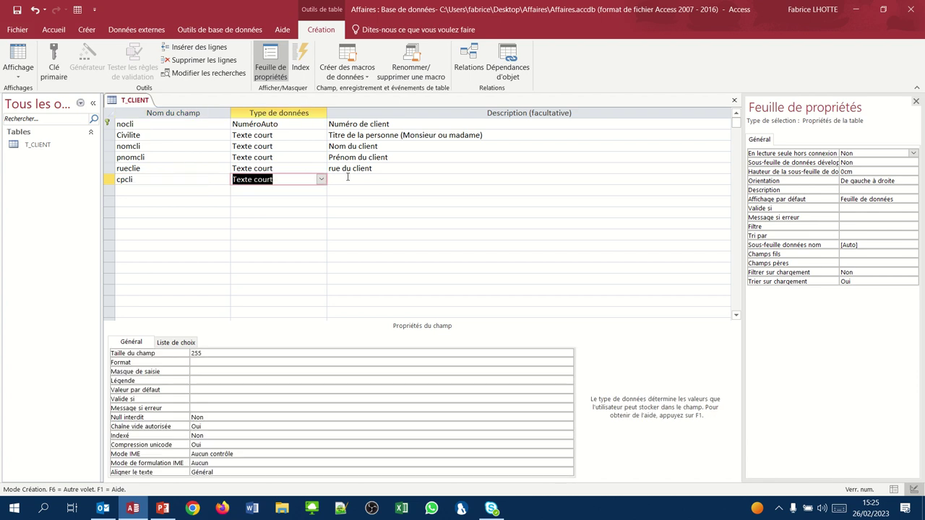
pyautogui.click(321, 181)
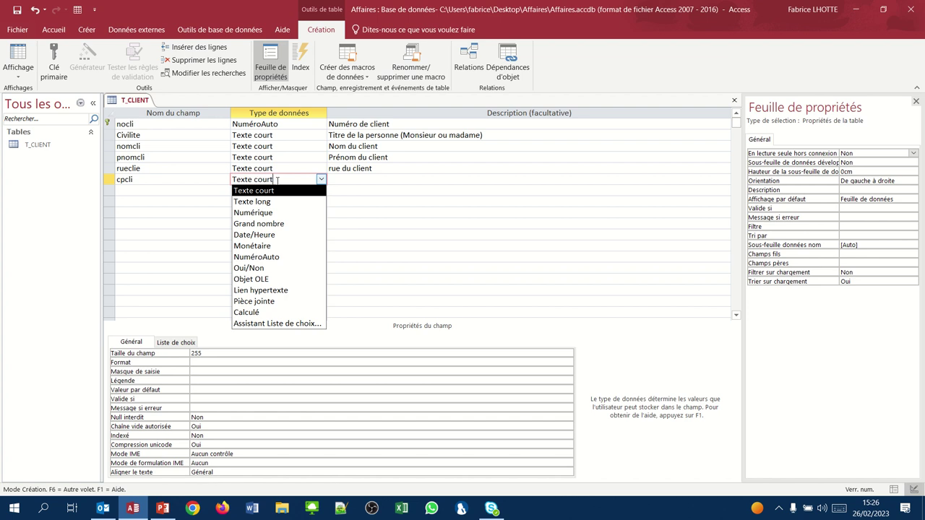
pyautogui.press('Tab')
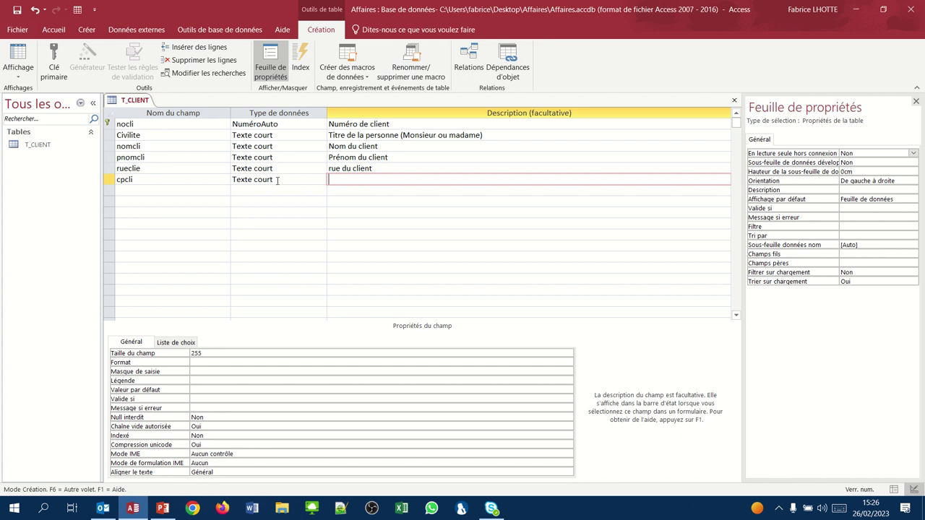
pyautogui.write('code postal du client')
pyautogui.press('Return')
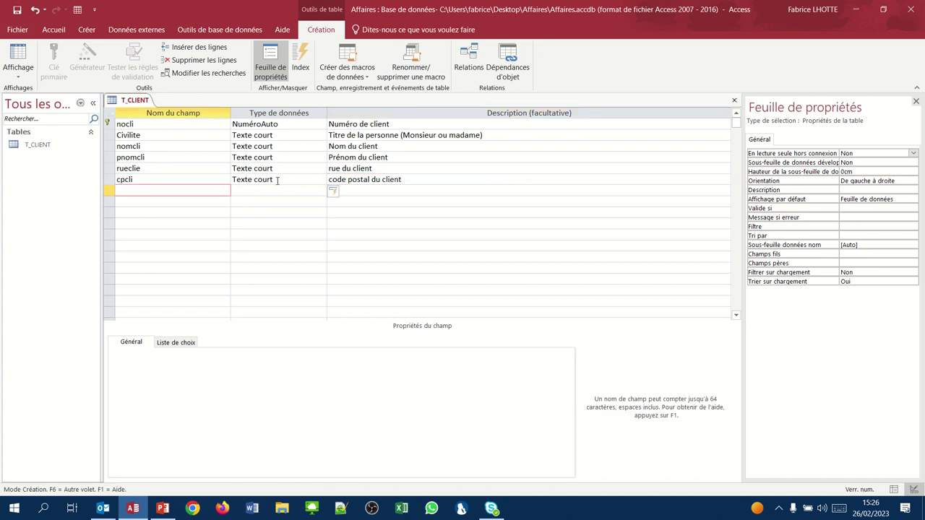
# Add a Texte court field villecli with the description "Ville du client".
pyautogui.write('villecli')
pyautogui.press('Return')
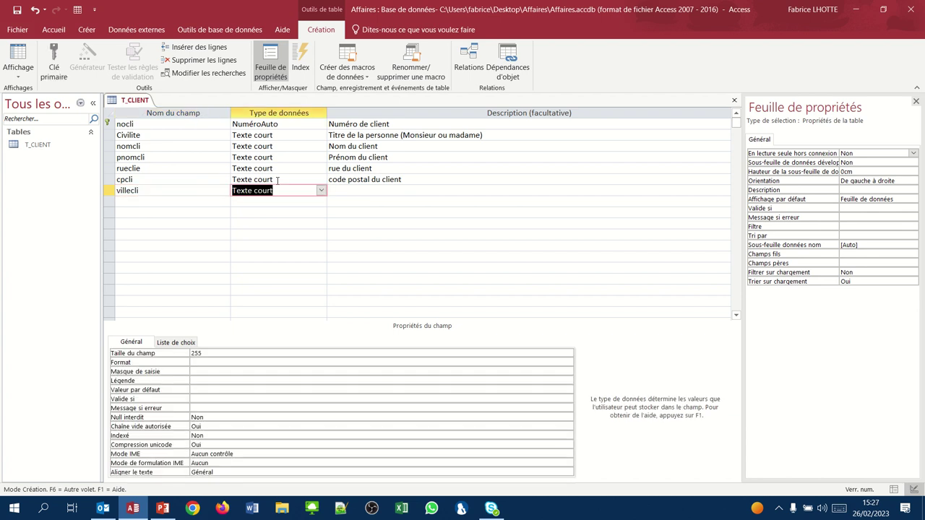
pyautogui.press('Return')
pyautogui.write('Ville')
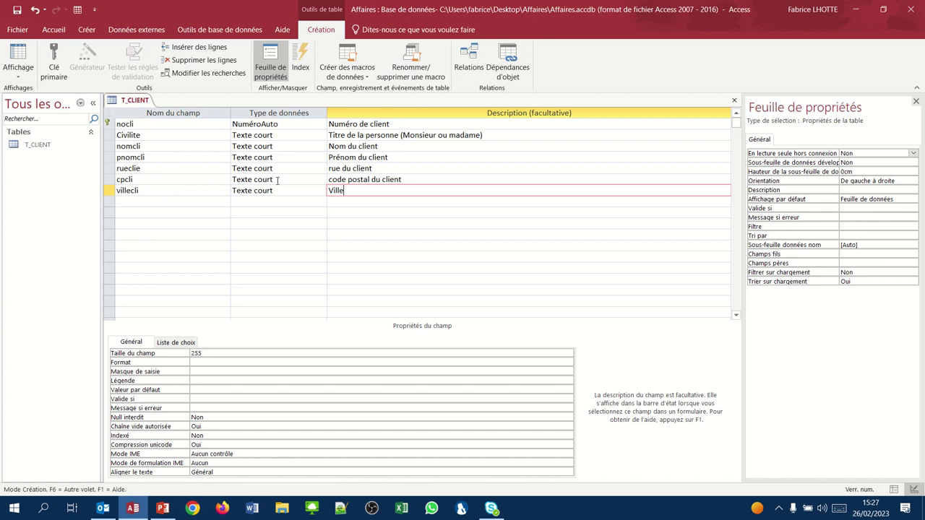
pyautogui.write(' du client')
pyautogui.press('Return')
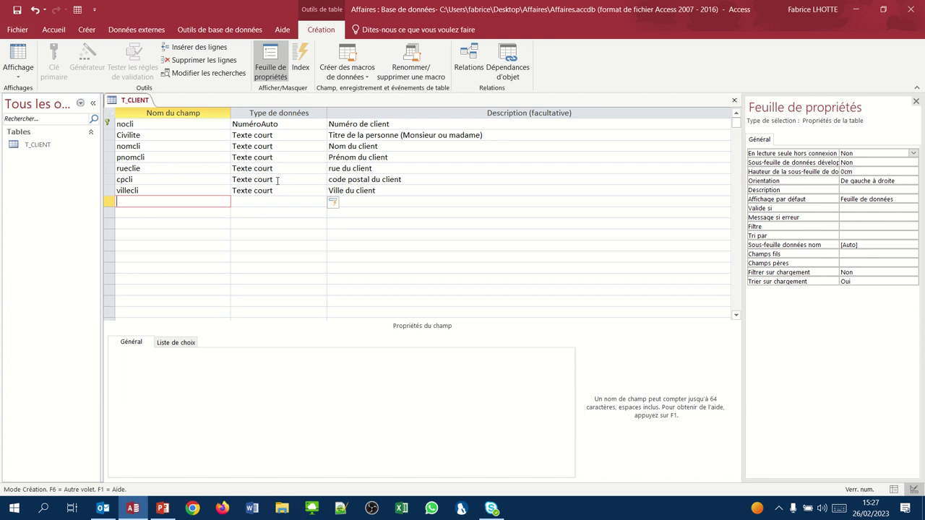
# Add a Monétaire field CACli with the description "Chiffre d'affaires du client n-1".
pyautogui.write('CAcli')
pyautogui.press('Tab')
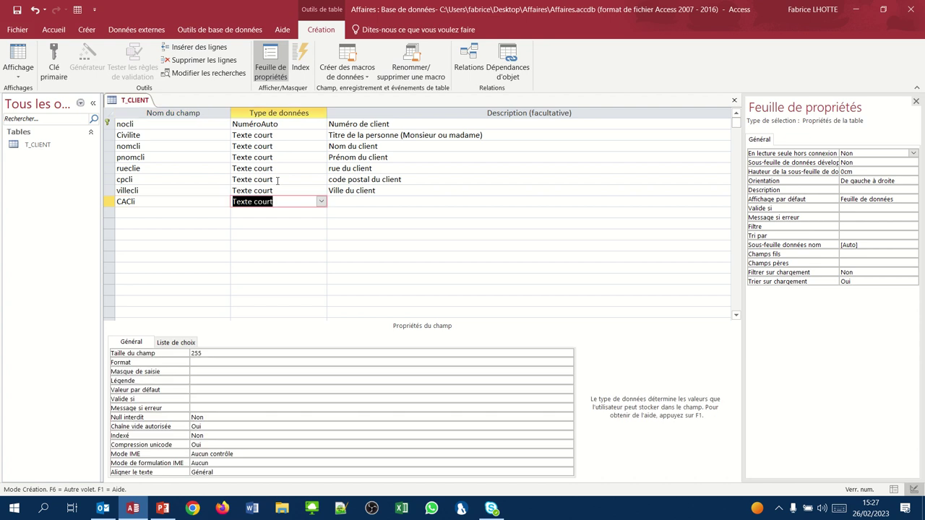
pyautogui.click(321, 203)
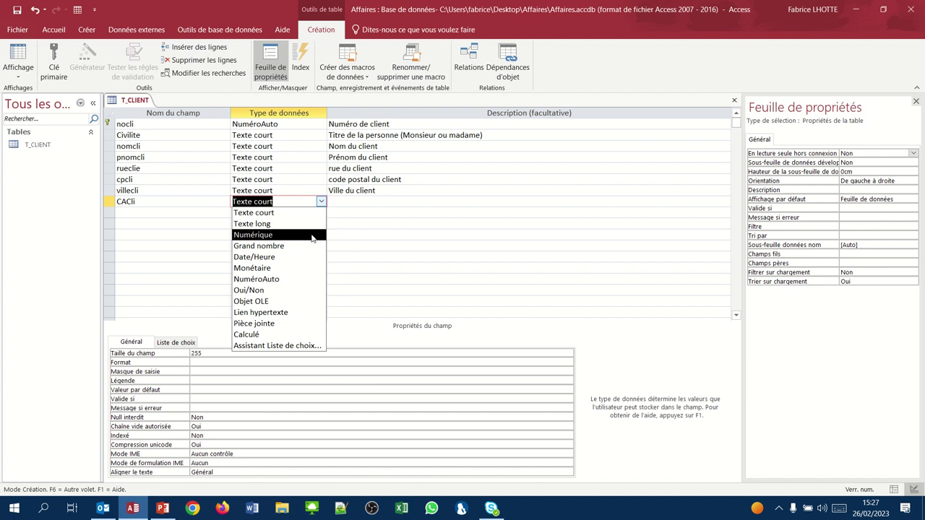
pyautogui.click(279, 271)
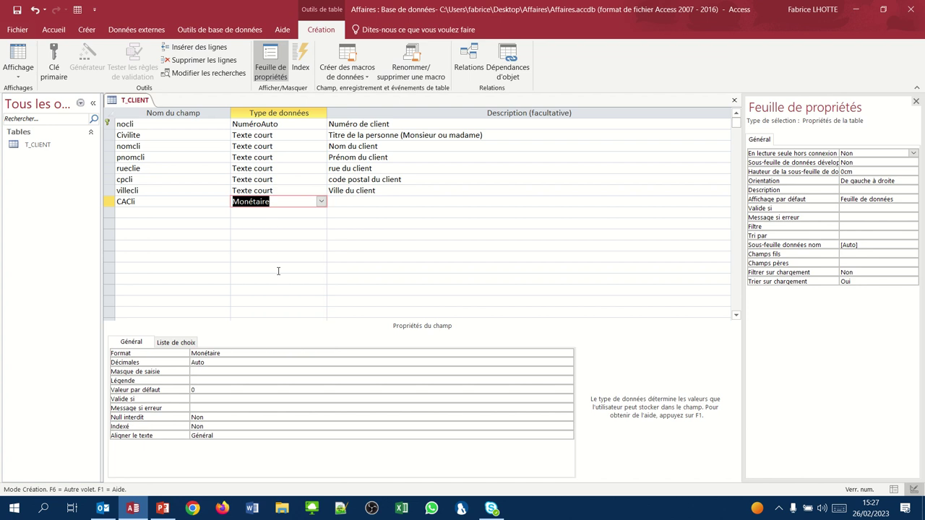
pyautogui.press('Tab')
pyautogui.write('Chiff')
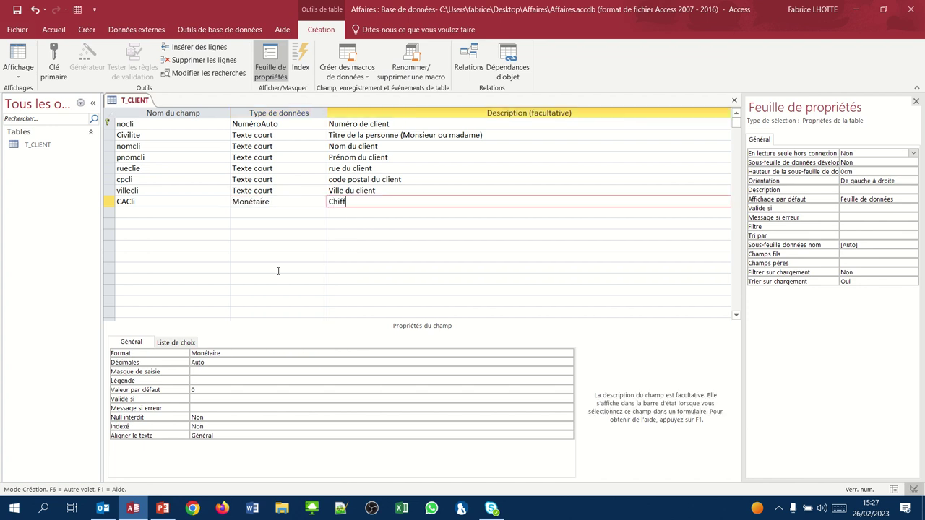
pyautogui.write("re d'affaires du client n-1")
pyautogui.press('Return')
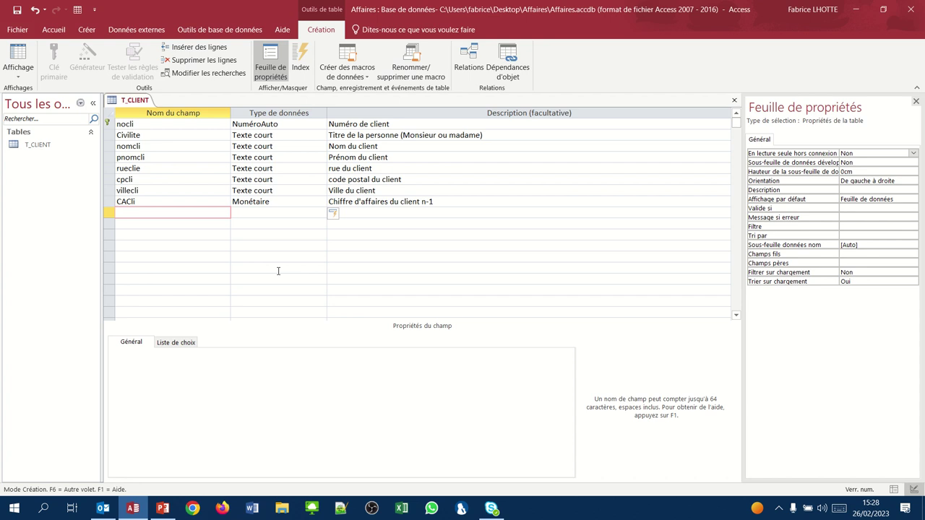
# Add a Lien hypertexte field mailcli with the description "Mail du client".
pyautogui.write('mailcli')
pyautogui.press('Tab')
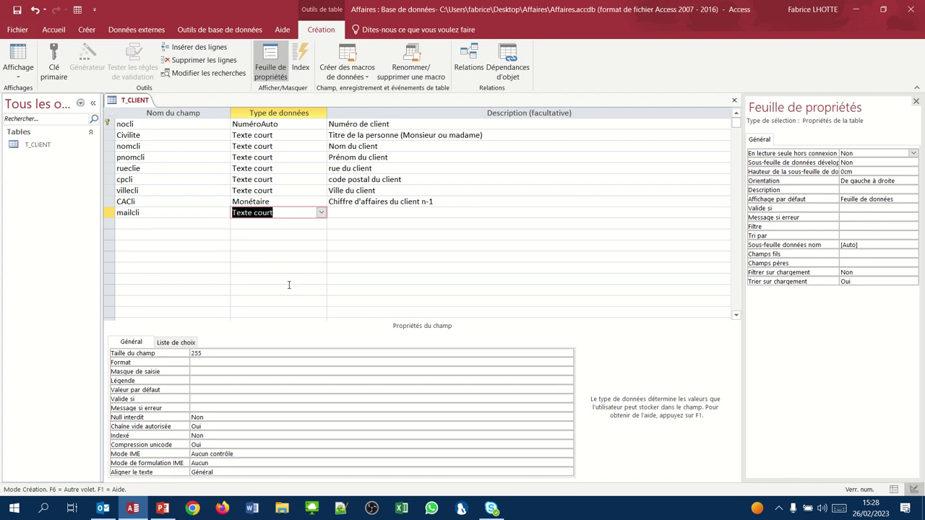
pyautogui.click(321, 213)
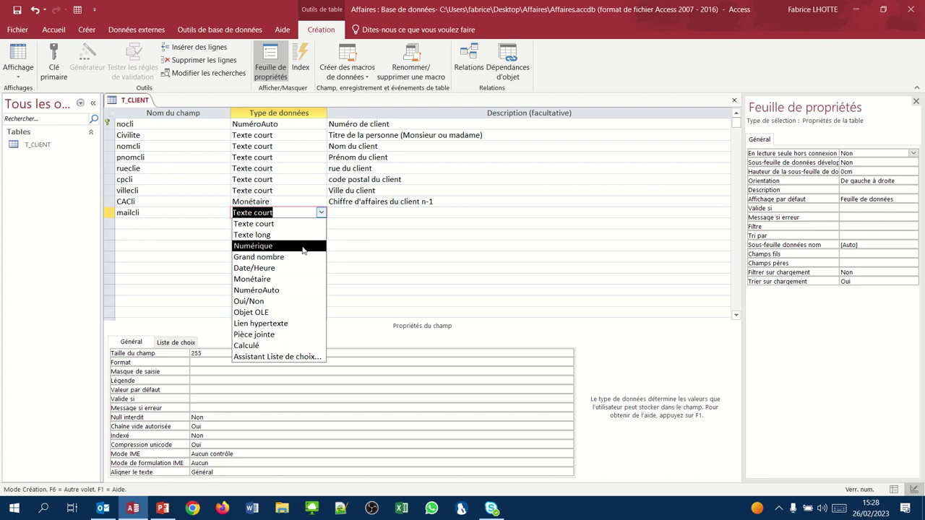
pyautogui.click(292, 323)
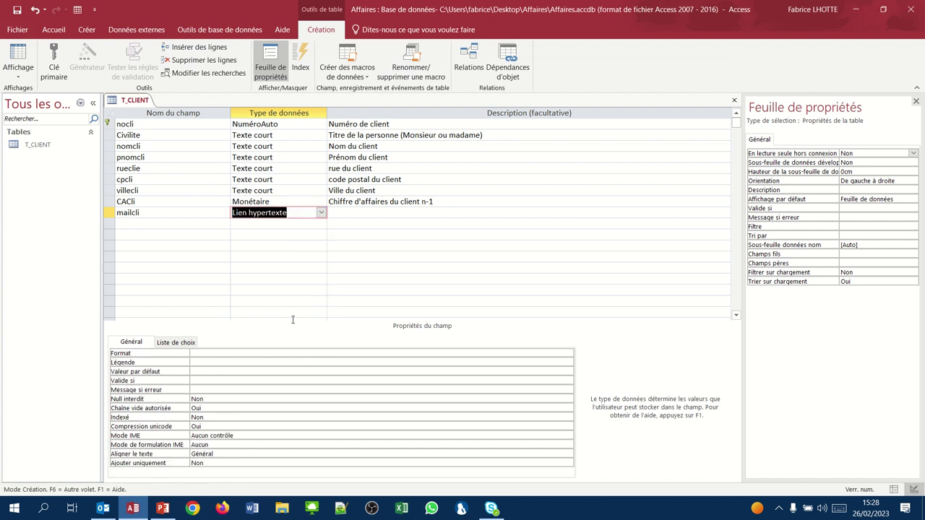
pyautogui.press('Tab')
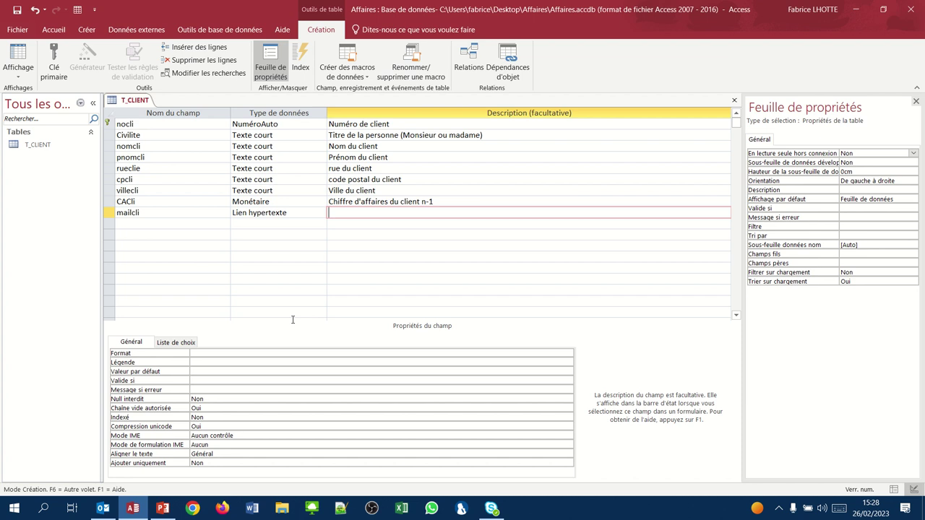
pyautogui.write('Mail du client')
pyautogui.press('Return')
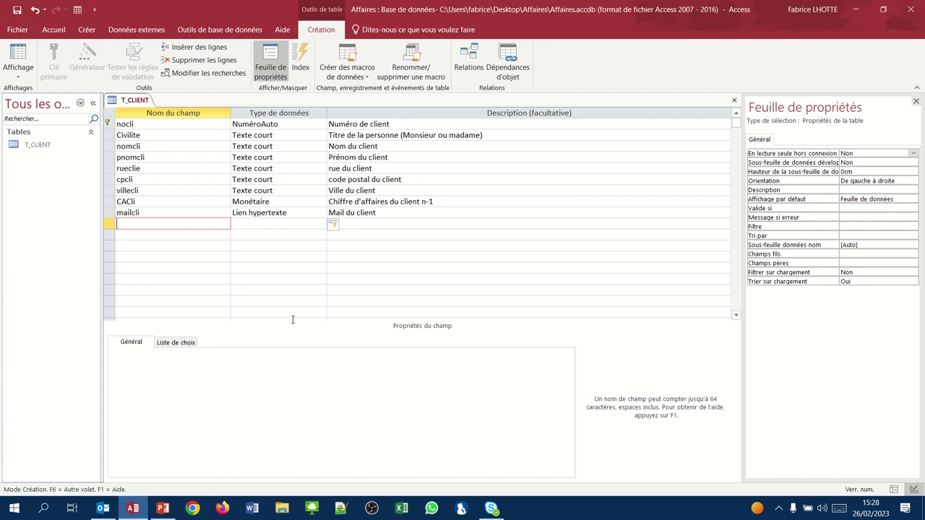
# Add a Oui/Non field Admicli with the description "Le client est-il une administration ?".
pyautogui.write('Admicli')
pyautogui.press('Tab')
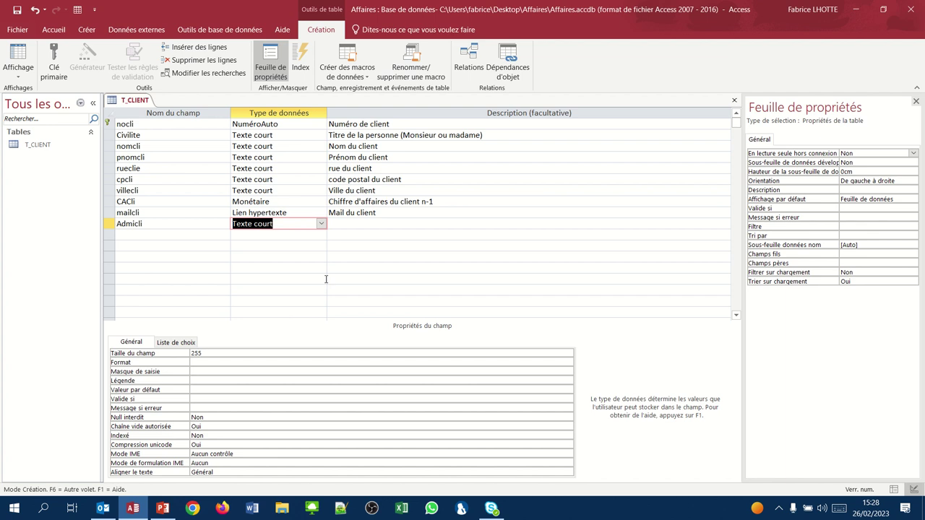
pyautogui.click(321, 224)
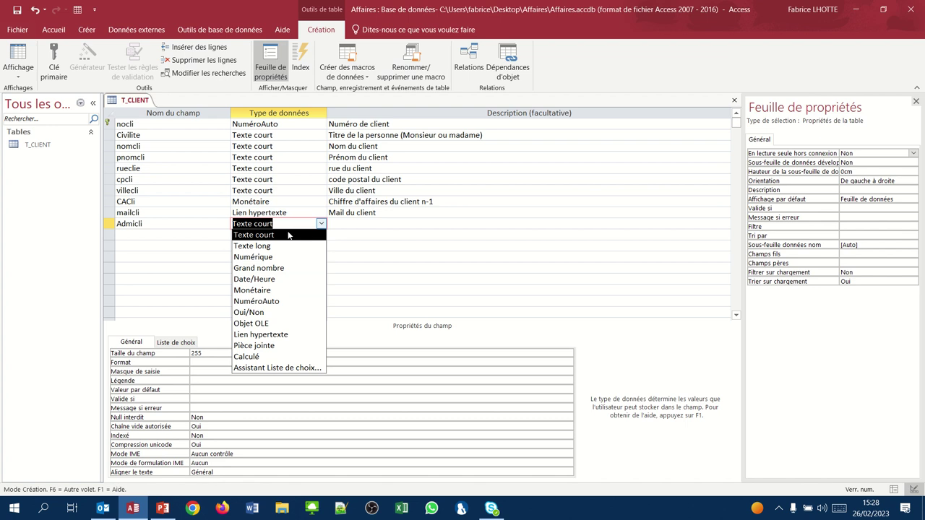
pyautogui.click(271, 314)
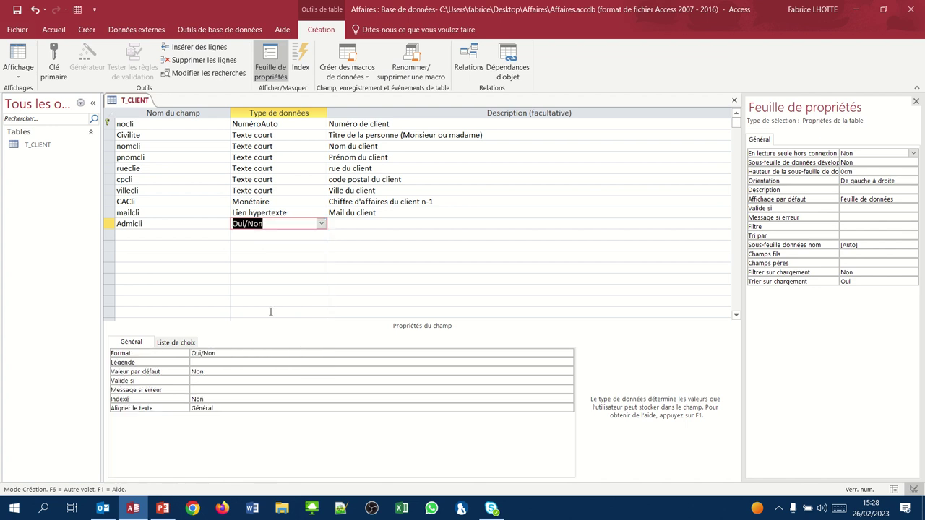
pyautogui.press('Tab')
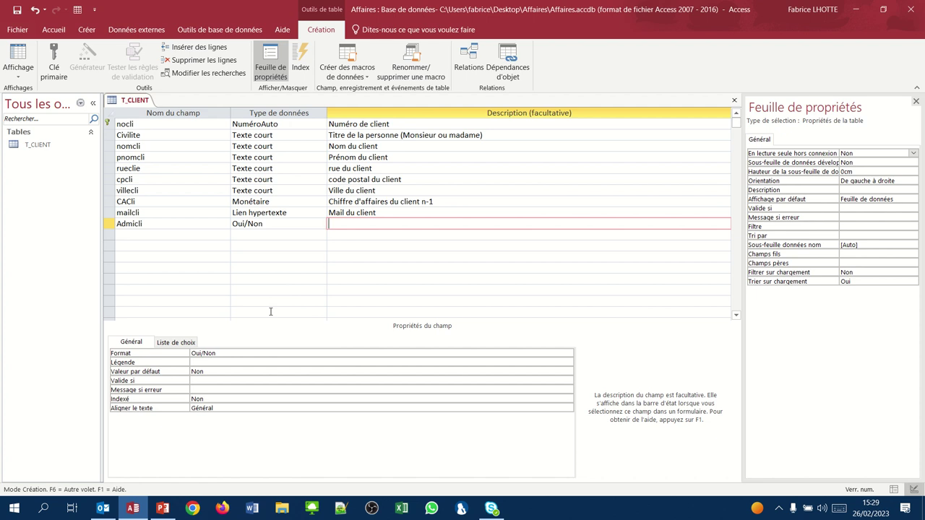
pyautogui.write('Le client est-il une administration ?')
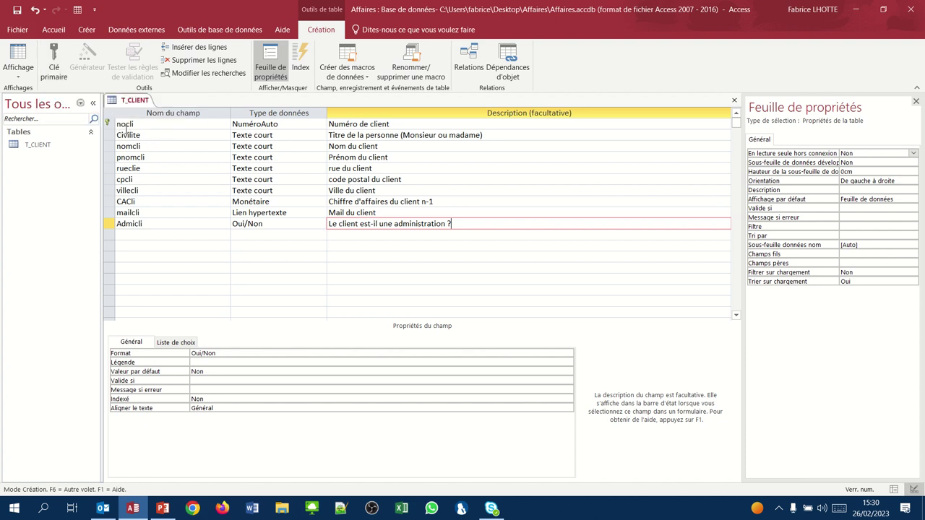
# Switch the primary key on the nocli field off and back on, and look through the available data types.
pyautogui.click(146, 126)
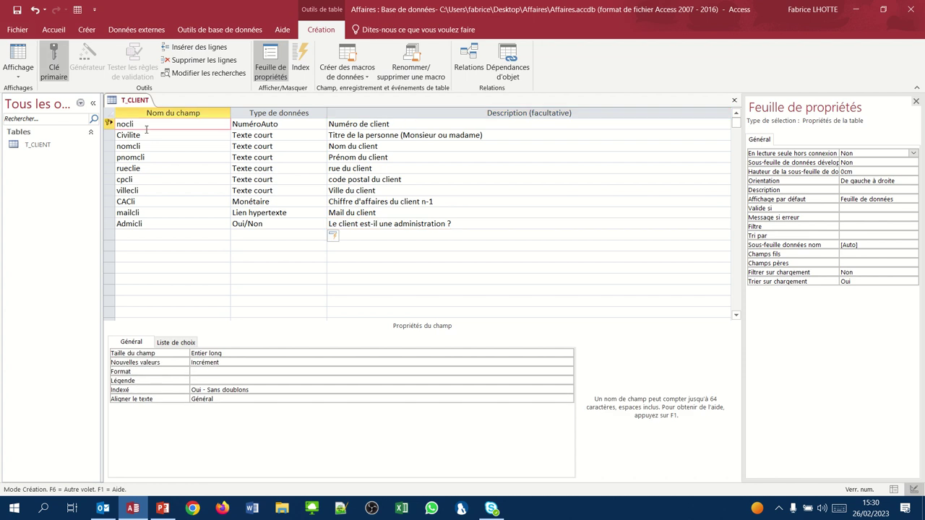
pyautogui.click(54, 70)
pyautogui.click(54, 69)
pyautogui.click(322, 279)
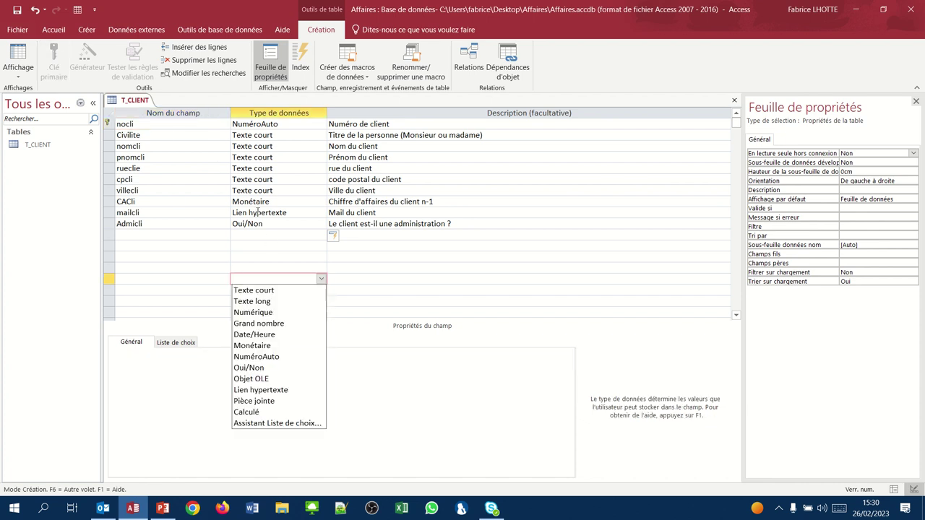
pyautogui.click(258, 213)
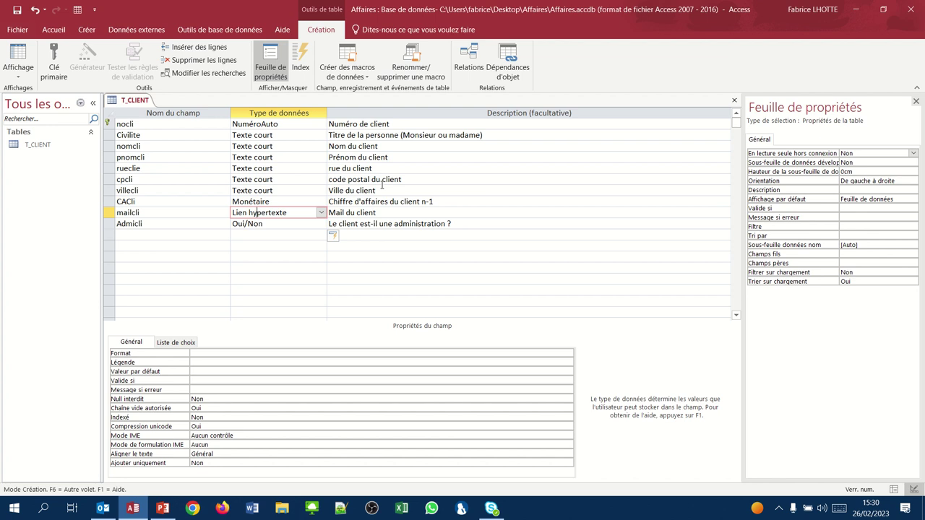
# Save the T_CLIENT table design and close it together with the property sheet.
pyautogui.click(16, 11)
pyautogui.click(915, 102)
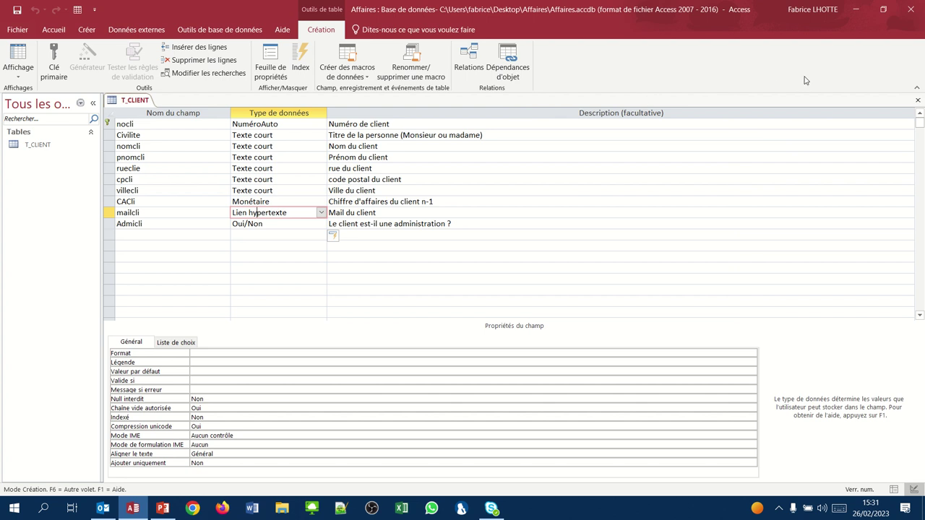
pyautogui.click(918, 101)
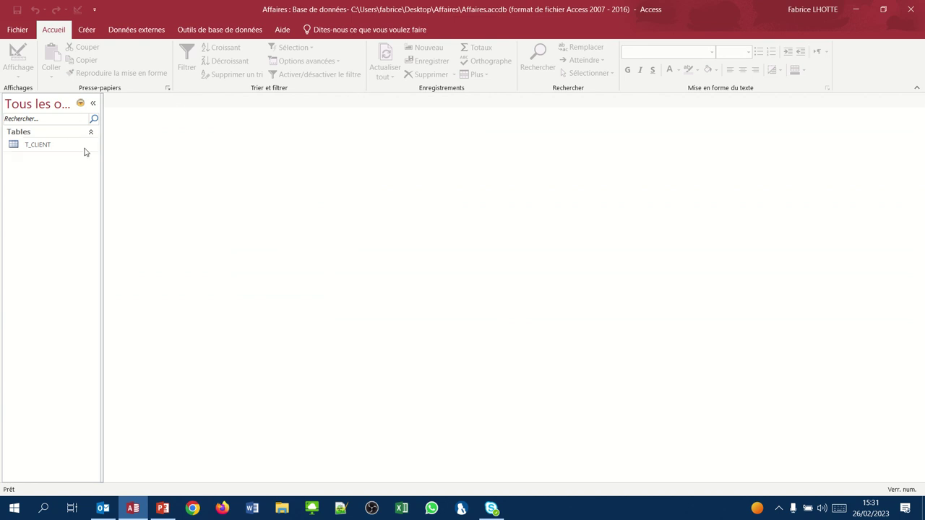
# Open the T_CLIENT table and compare its datasheet and design views before closing it.
pyautogui.doubleClick(35, 146)
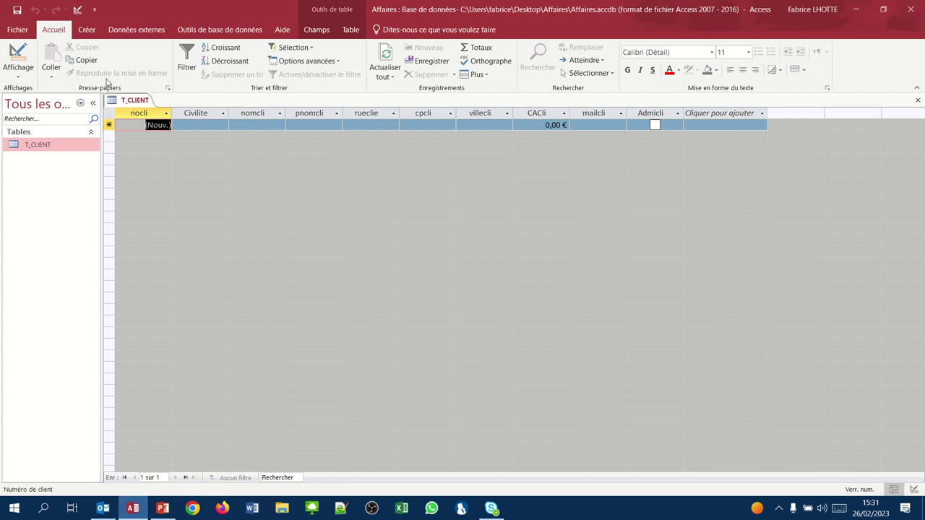
pyautogui.click(20, 57)
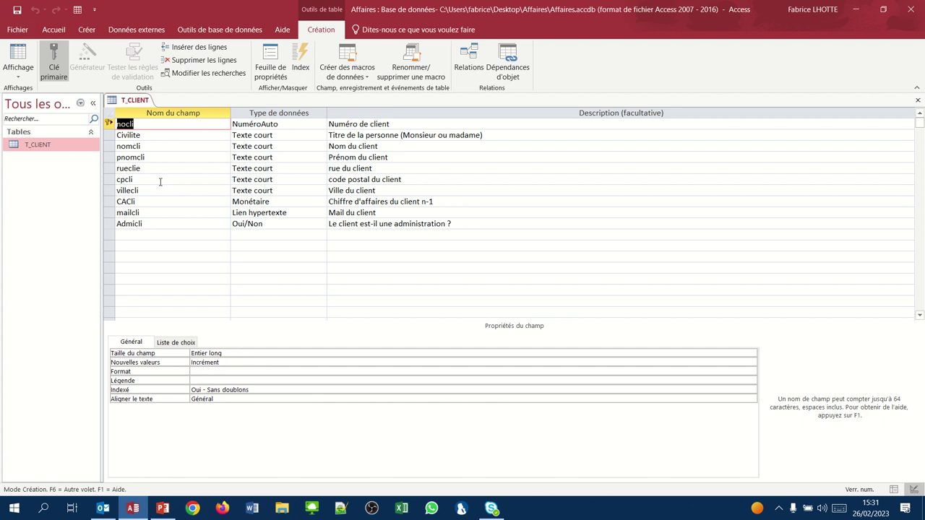
pyautogui.click(18, 54)
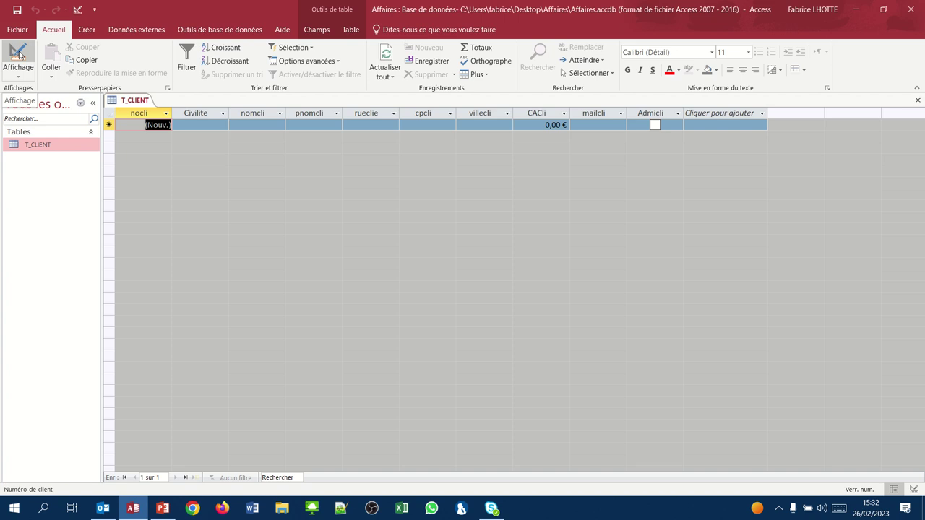
pyautogui.click(18, 54)
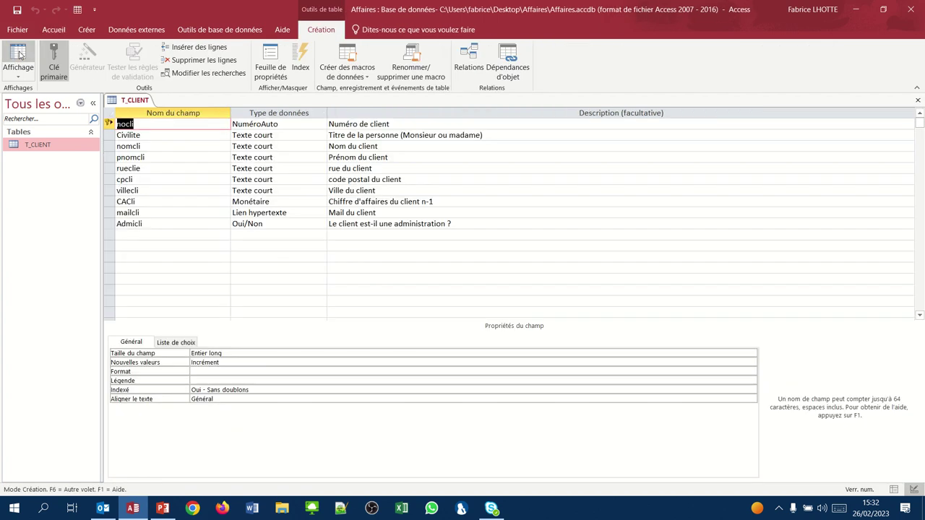
pyautogui.click(18, 54)
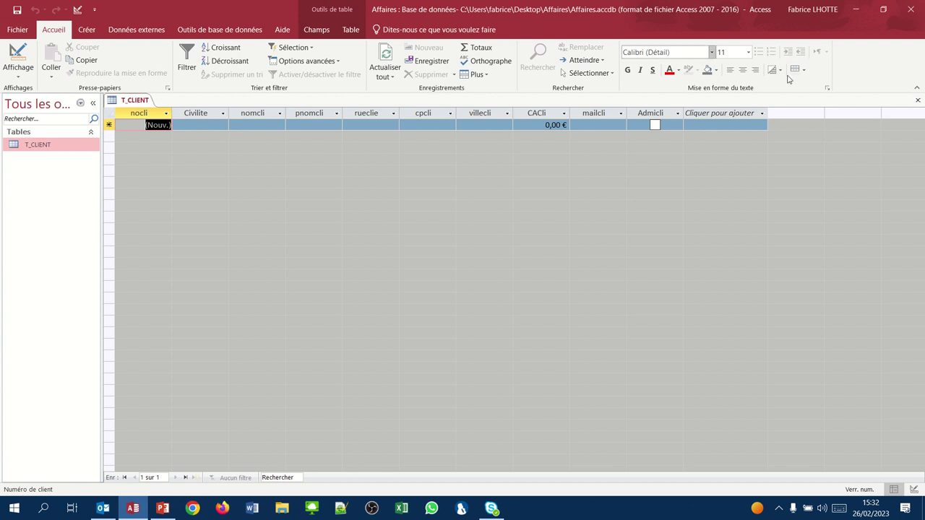
pyautogui.click(919, 101)
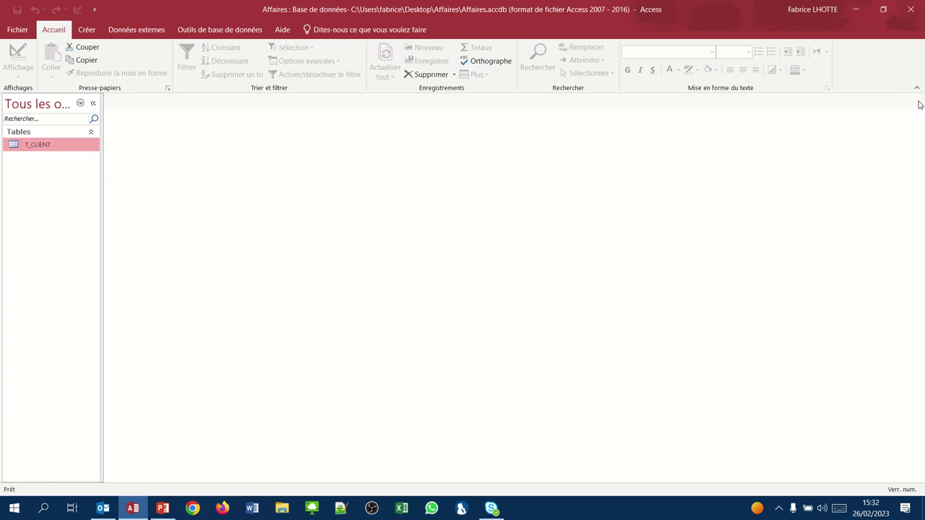